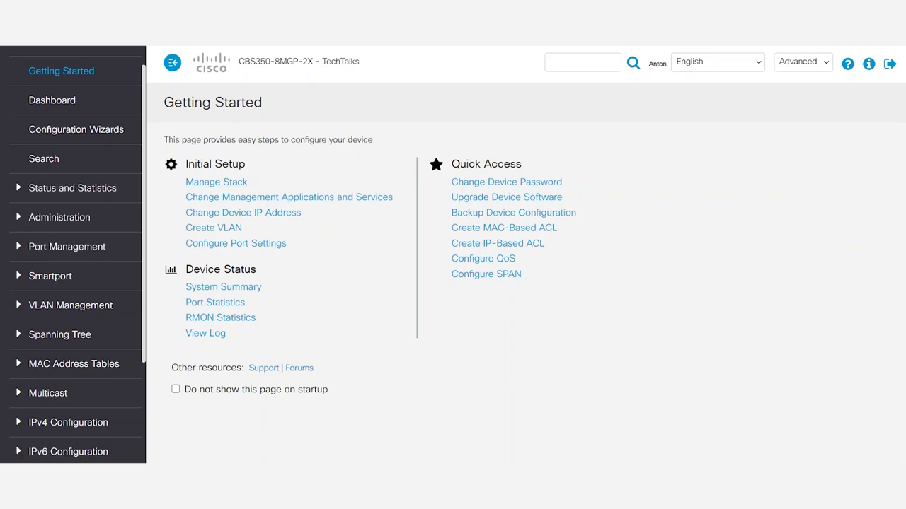
# Run the Copper Test diagnostic on port GE1, accepting the brief port shutdown
pyautogui.click(72, 188)
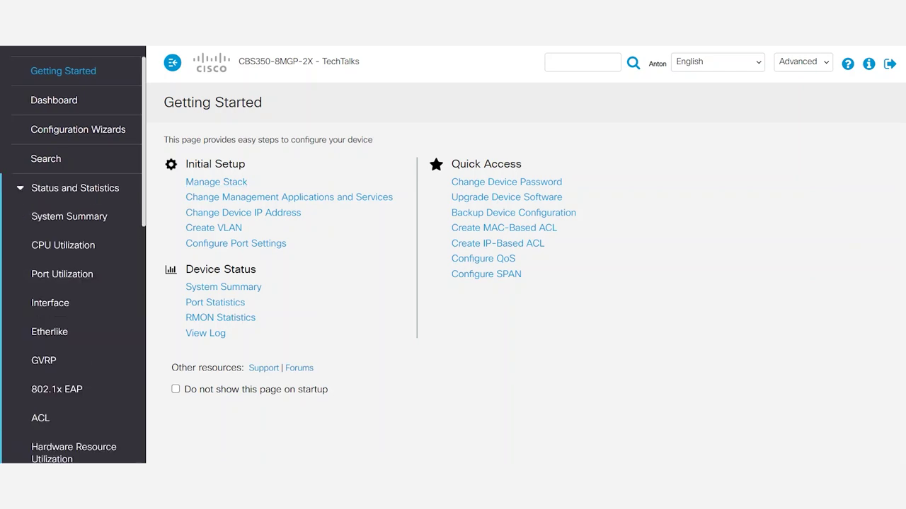
pyautogui.scroll(-4, 73, 255)
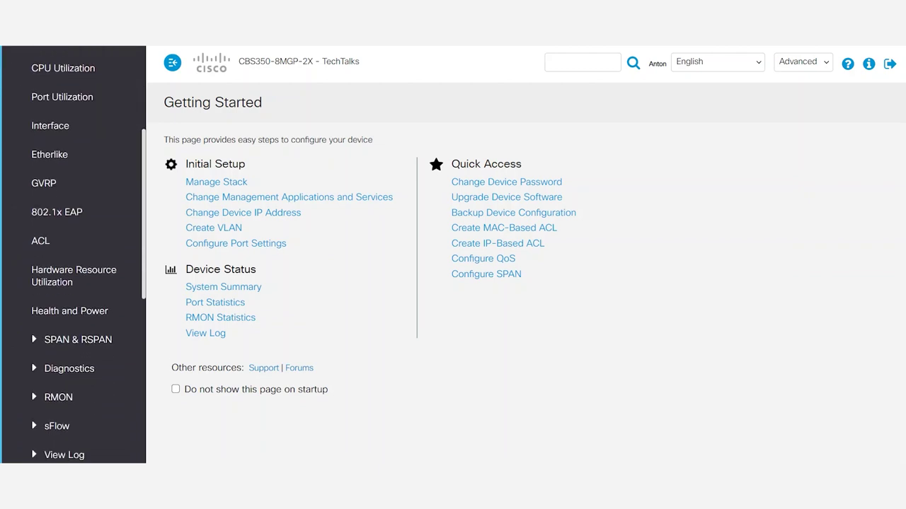
pyautogui.click(69, 295)
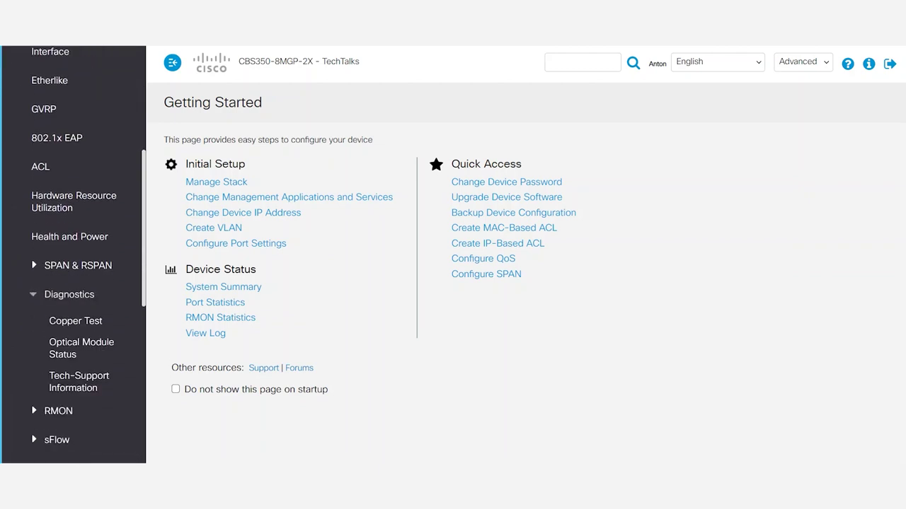
pyautogui.scroll(-2, 74, 276)
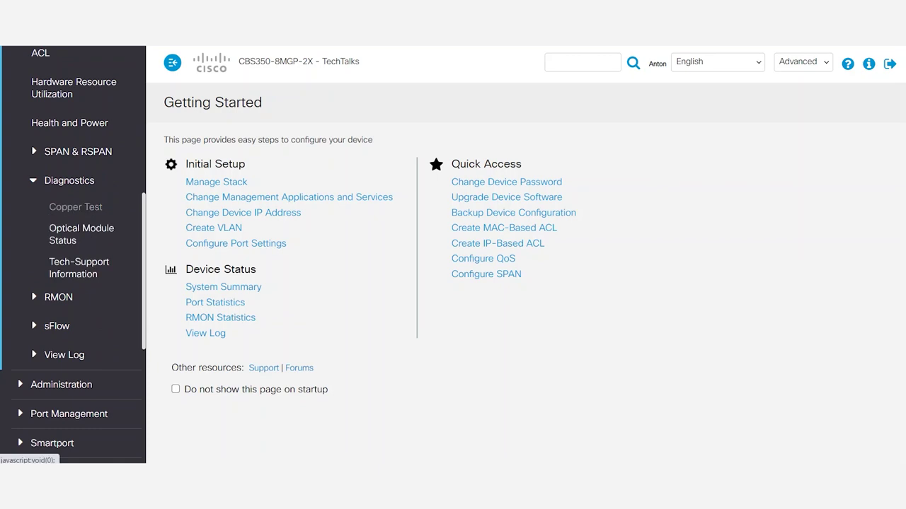
pyautogui.click(76, 207)
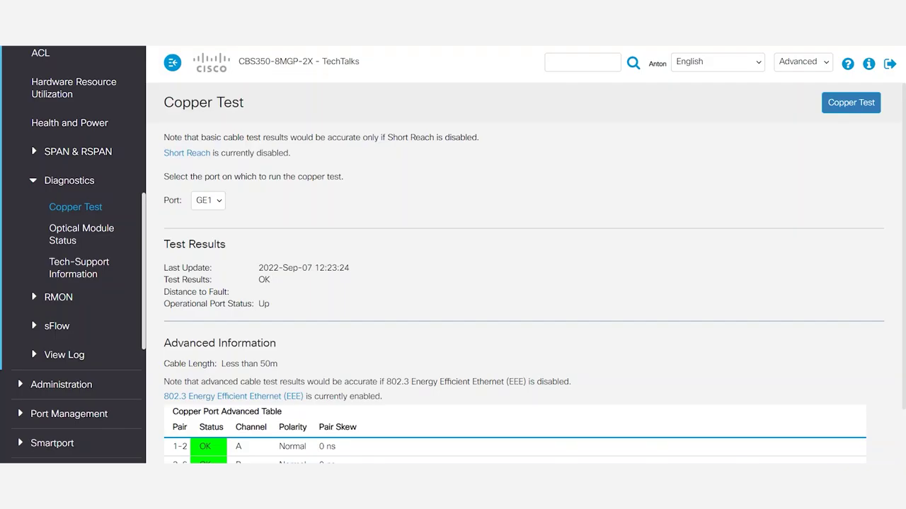
pyautogui.click(208, 201)
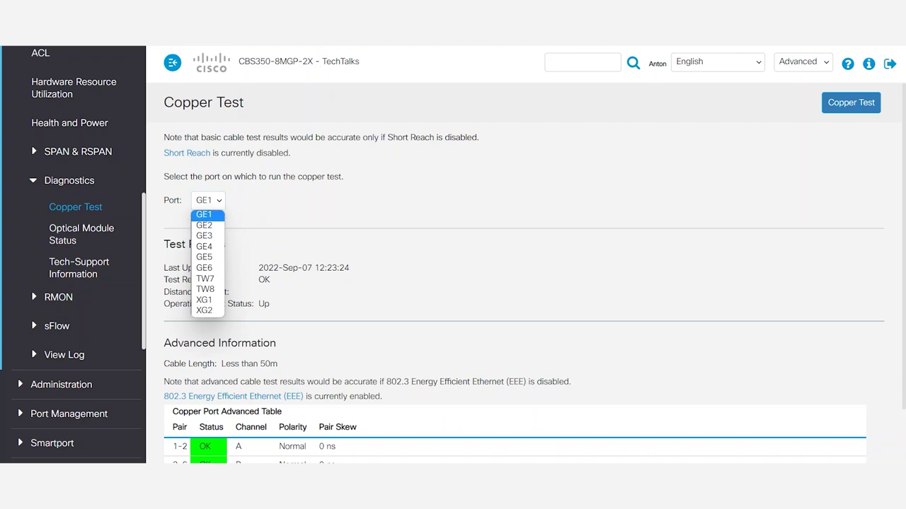
pyautogui.click(205, 215)
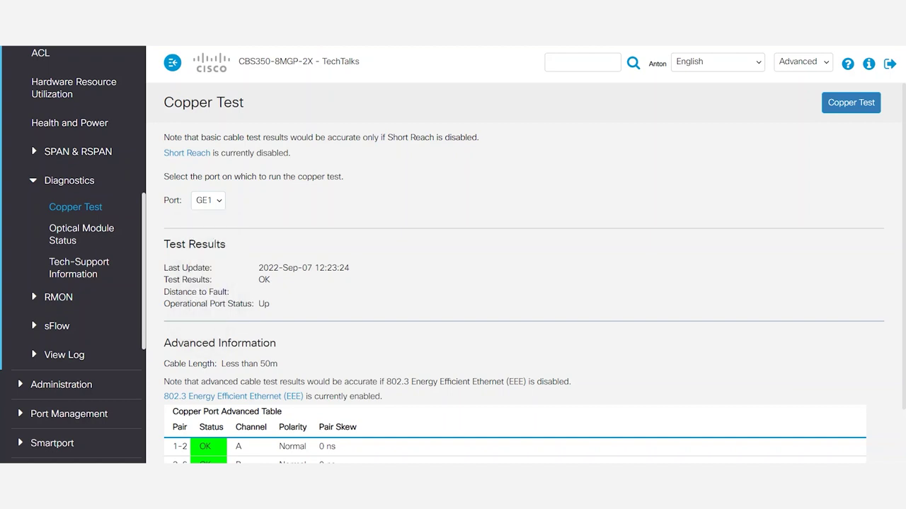
pyautogui.click(851, 103)
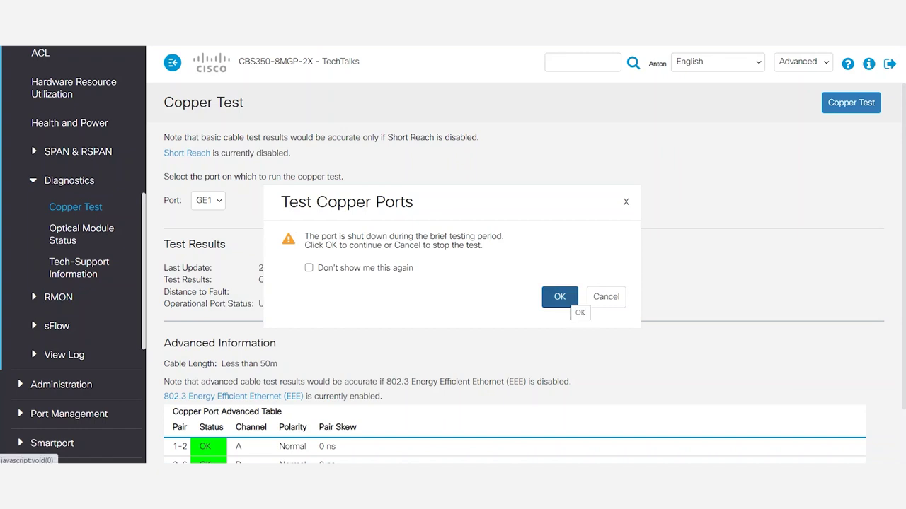
pyautogui.click(566, 300)
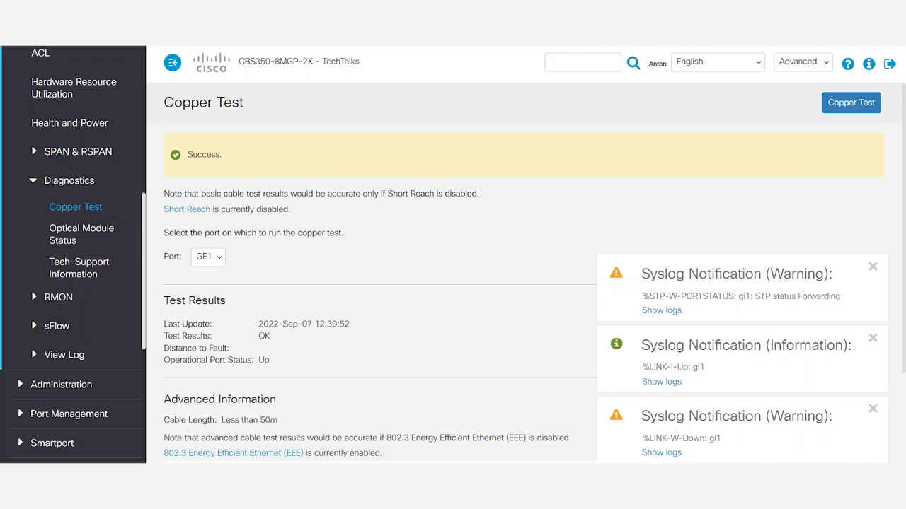
# Examine the Optical Module Status diagnostics for the switch's XG1 and XG2 ports
pyautogui.scroll(1, 73, 255)
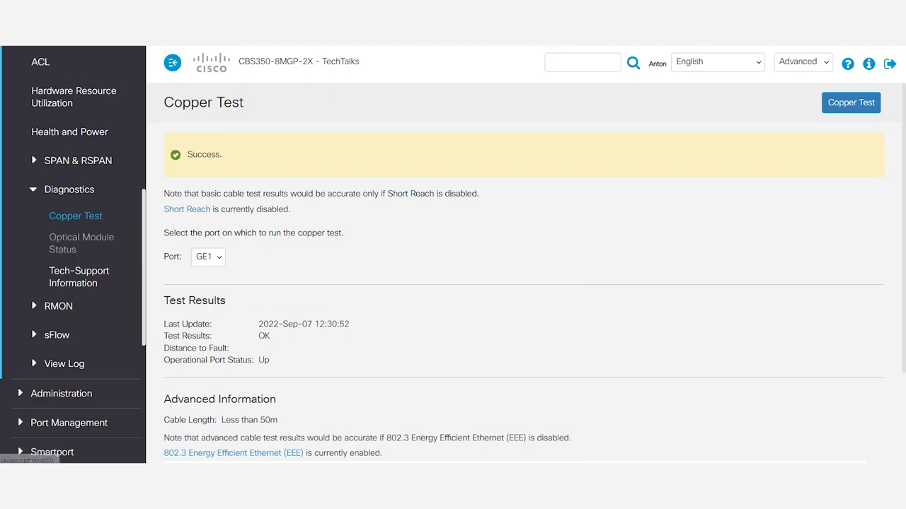
pyautogui.click(81, 239)
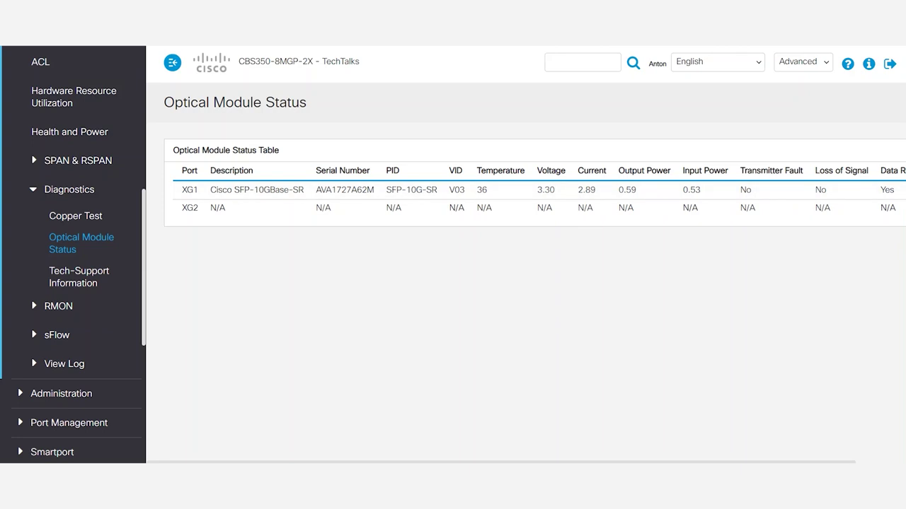
pyautogui.scroll(1, 73, 254)
pyautogui.scroll(-1, 73, 254)
# Disable Bonjour discovery in the switch administration settings and apply the change
pyautogui.scroll(-8, 72, 255)
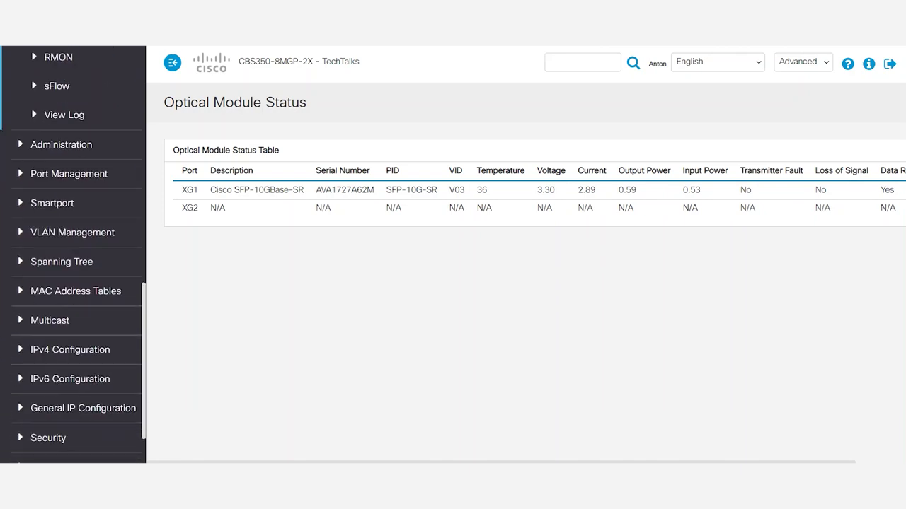
pyautogui.click(62, 145)
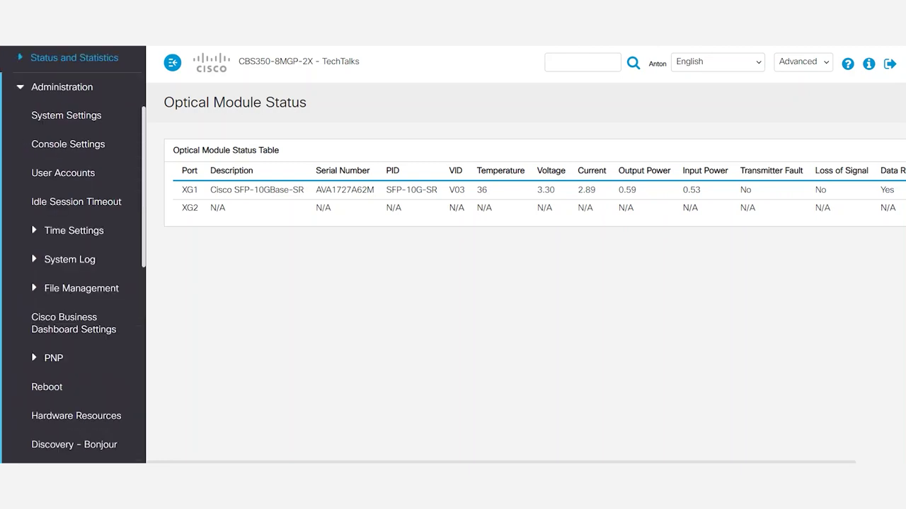
pyautogui.scroll(-4, 73, 267)
pyautogui.click(73, 266)
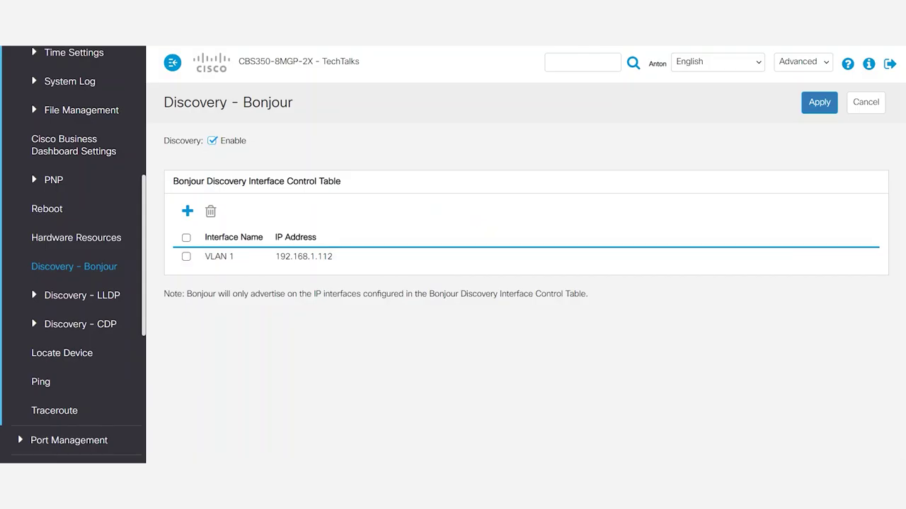
pyautogui.click(212, 141)
pyautogui.click(819, 103)
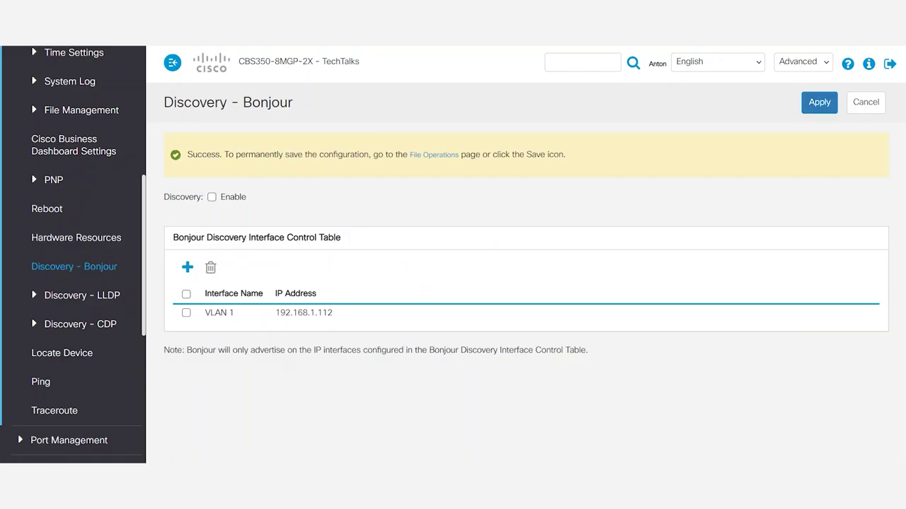
# Disable 802.3 Energy Efficient Ethernet (EEE) in the Green Ethernet properties and apply the change
pyautogui.scroll(-3, 73, 255)
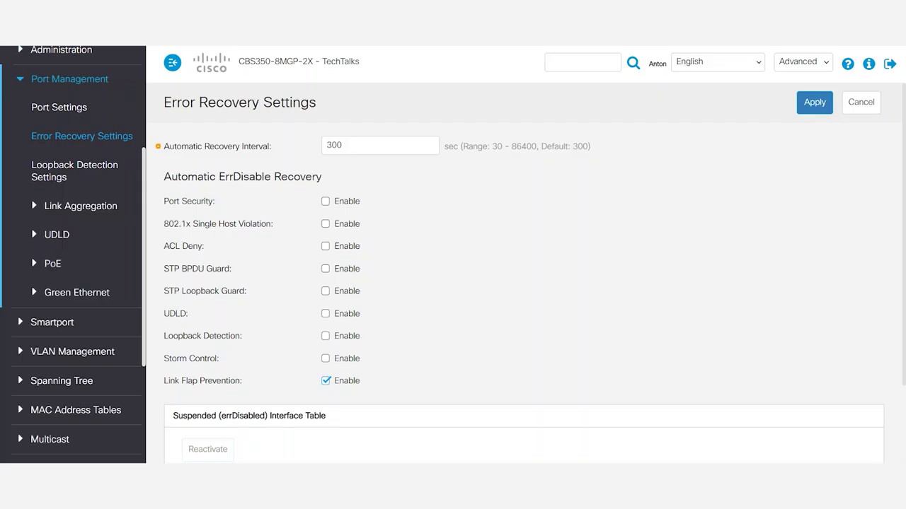
pyautogui.click(76, 293)
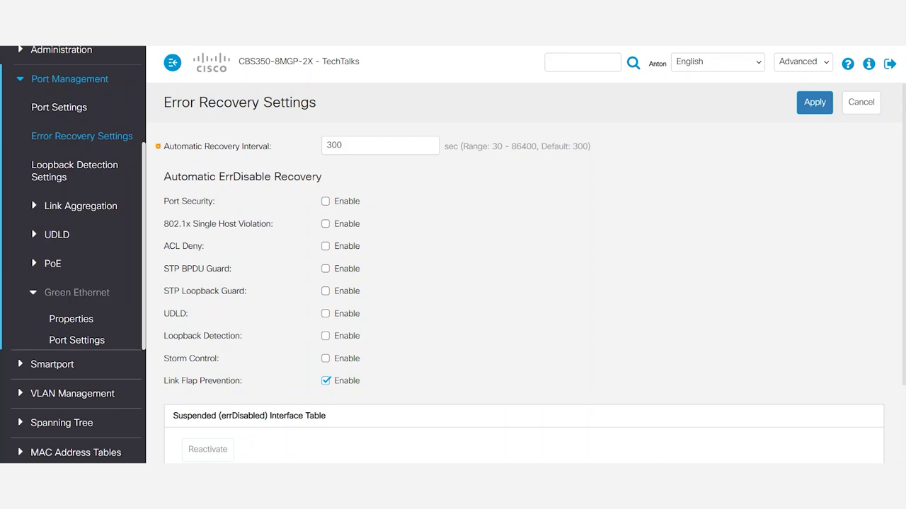
pyautogui.click(71, 319)
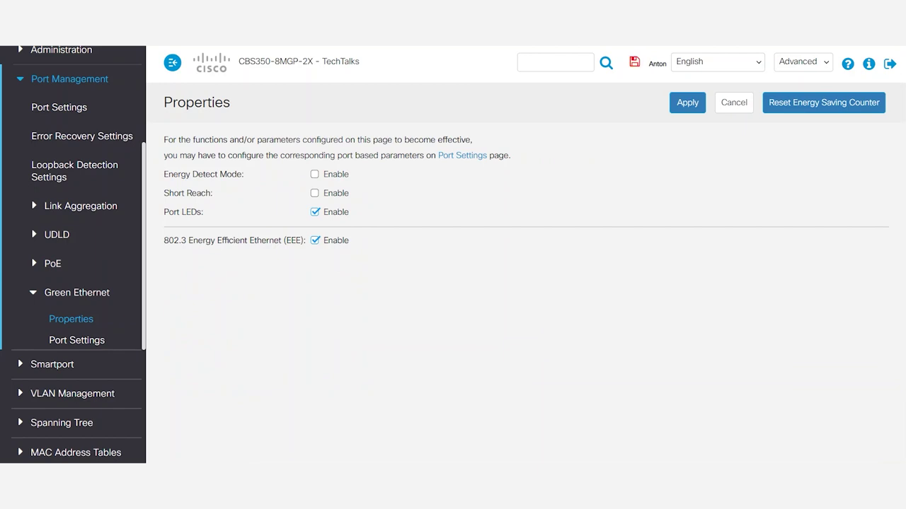
pyautogui.click(315, 240)
pyautogui.click(687, 102)
pyautogui.click(687, 102)
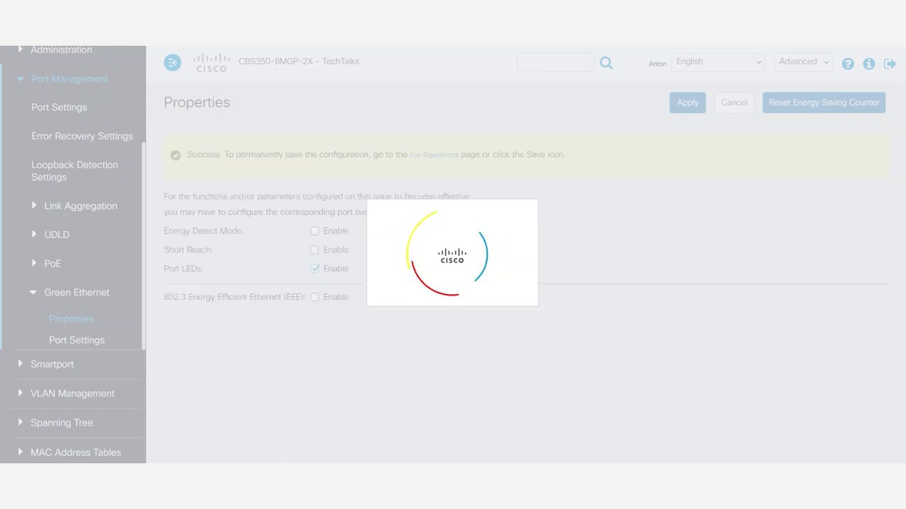
# Disable the LLDP status in the LLDP discovery properties and apply the change
pyautogui.scroll(2, 73, 255)
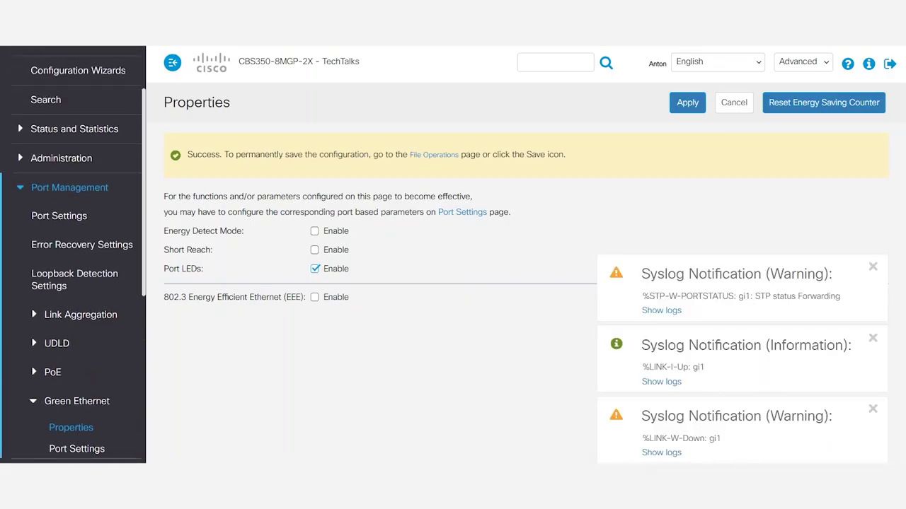
pyautogui.click(62, 158)
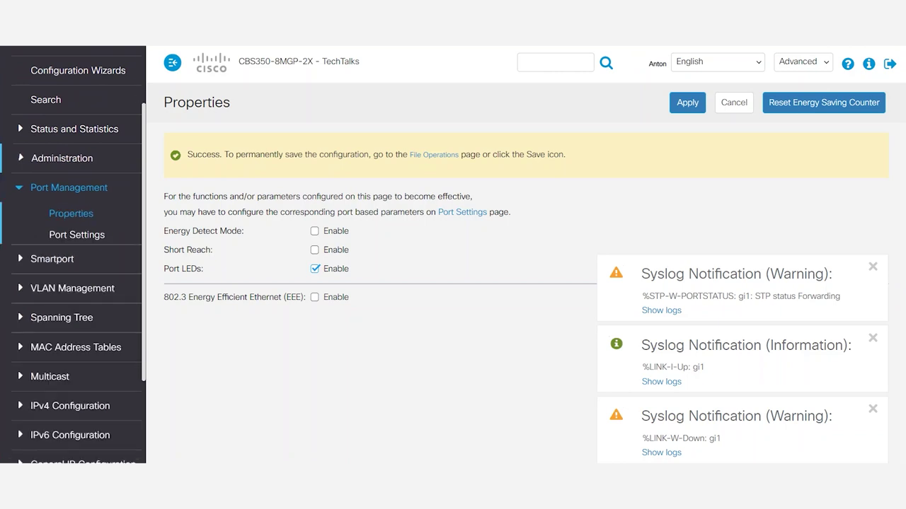
pyautogui.scroll(-5, 73, 254)
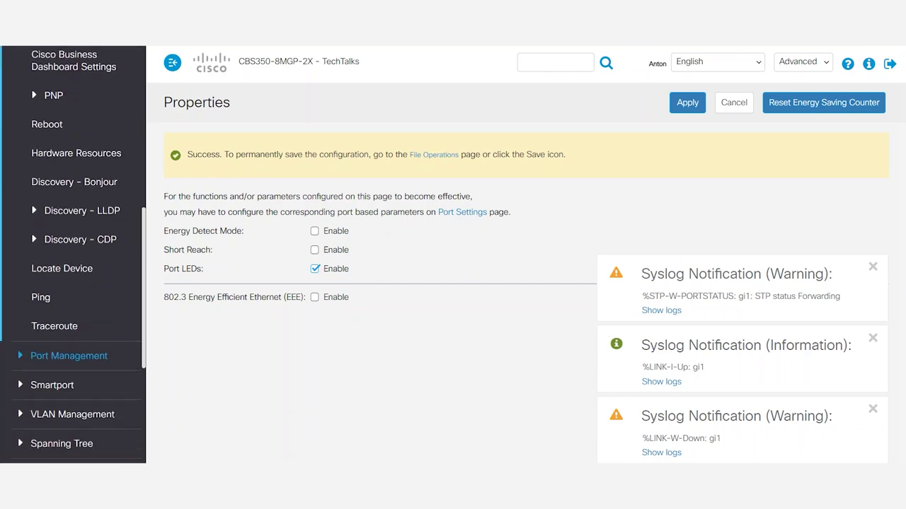
pyautogui.click(81, 210)
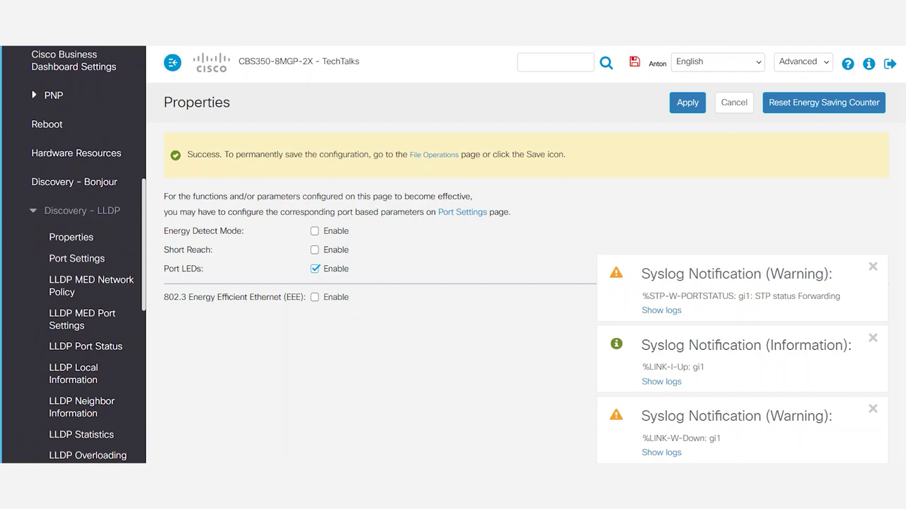
pyautogui.click(71, 237)
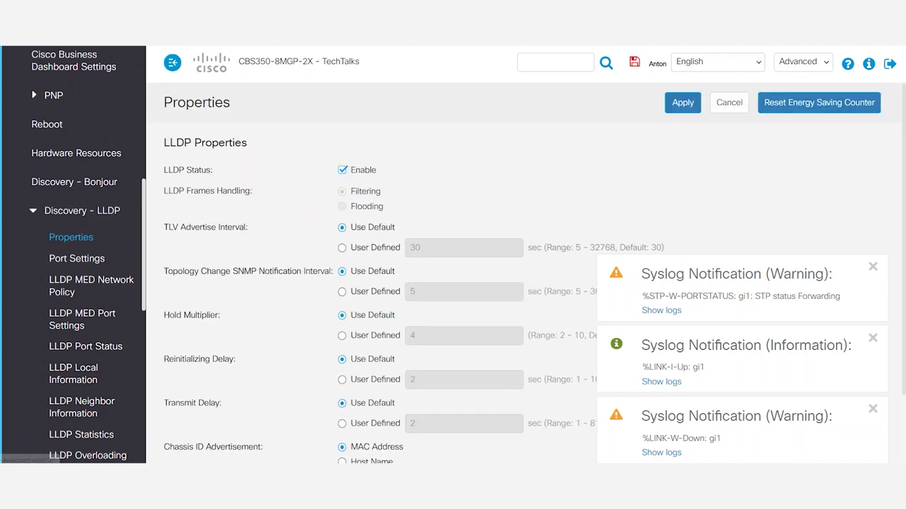
pyautogui.click(342, 170)
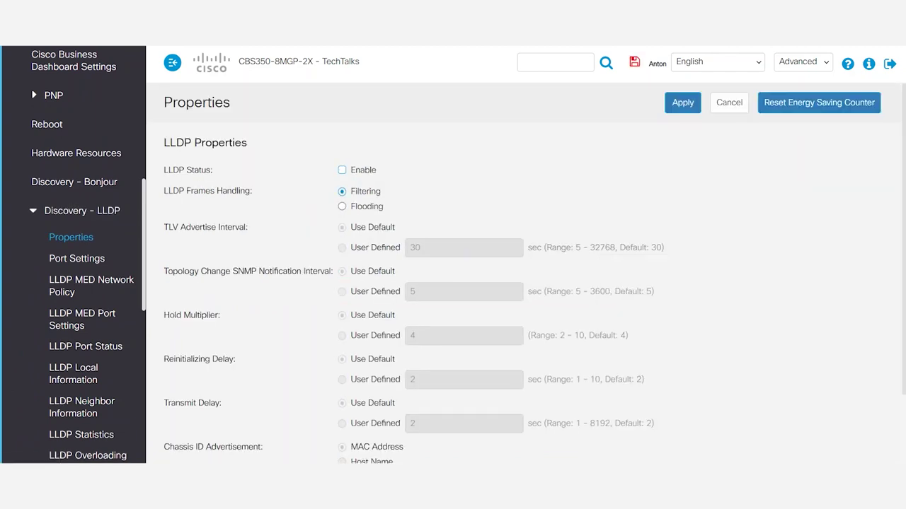
pyautogui.click(683, 102)
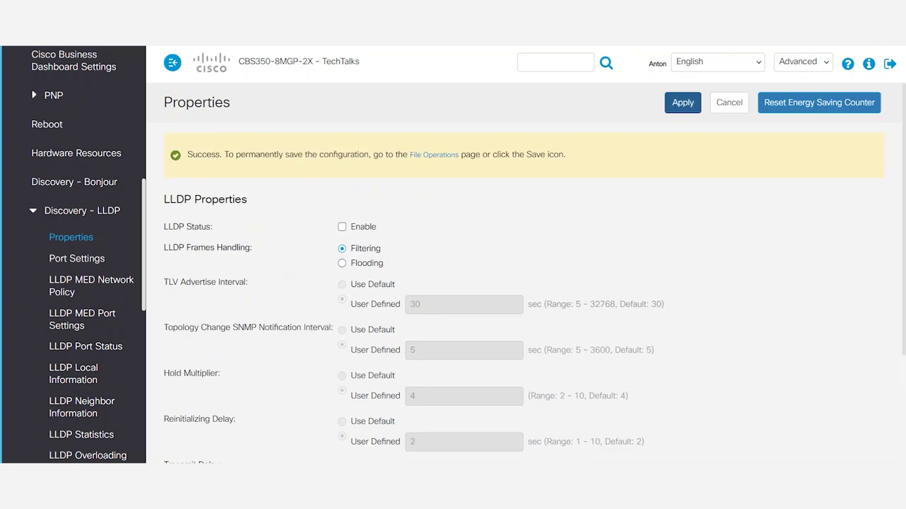
# Review the Port Settings page under Port Management and open the Error Recovery Settings
pyautogui.scroll(-3, 73, 283)
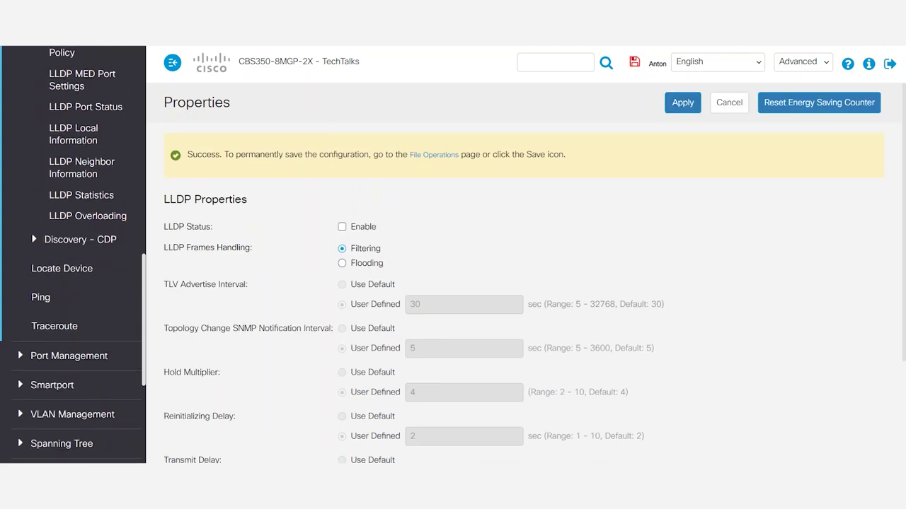
pyautogui.click(70, 356)
pyautogui.scroll(-4, 73, 283)
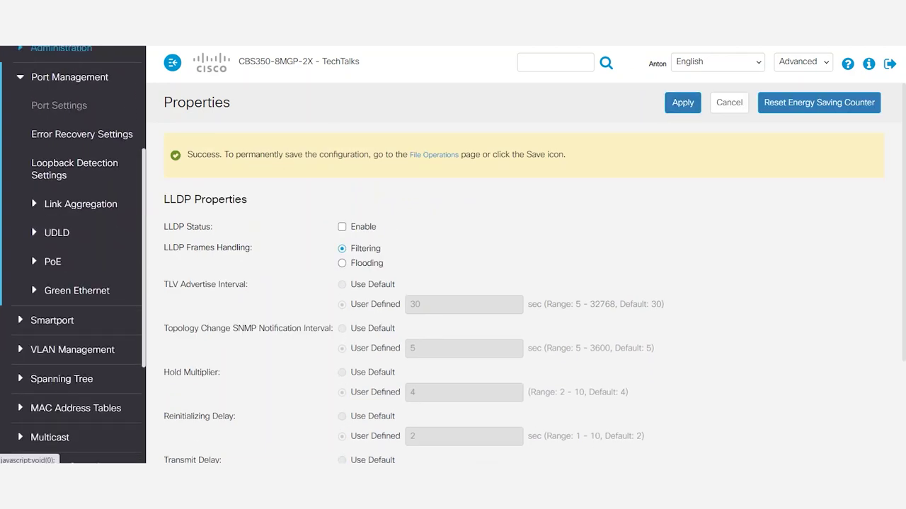
pyautogui.click(59, 104)
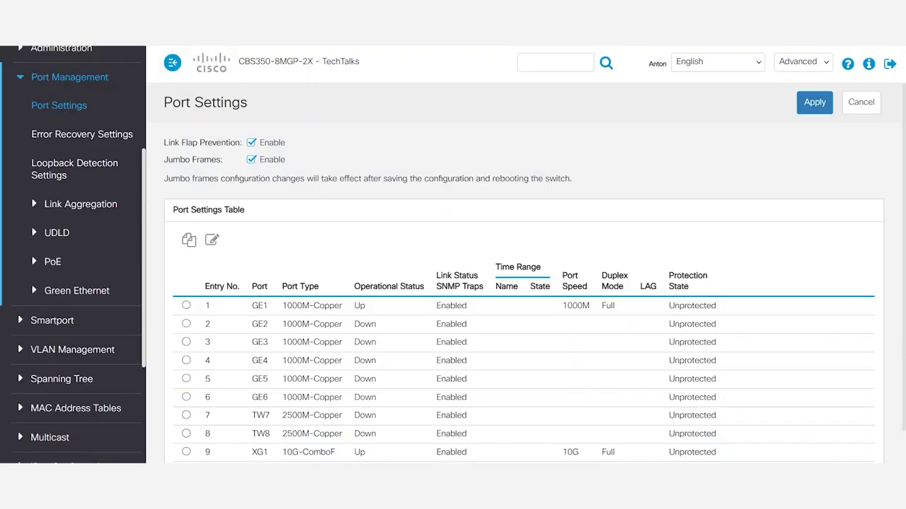
pyautogui.scroll(-1, 74, 141)
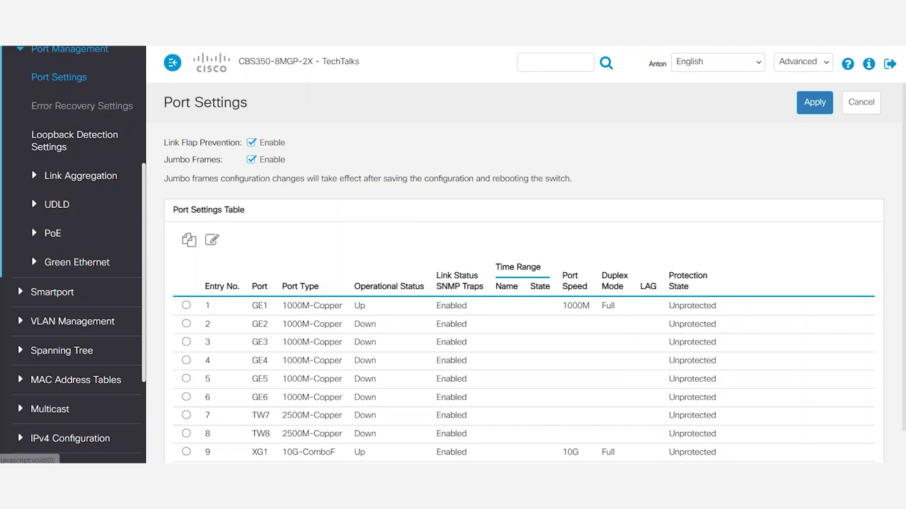
pyautogui.click(81, 105)
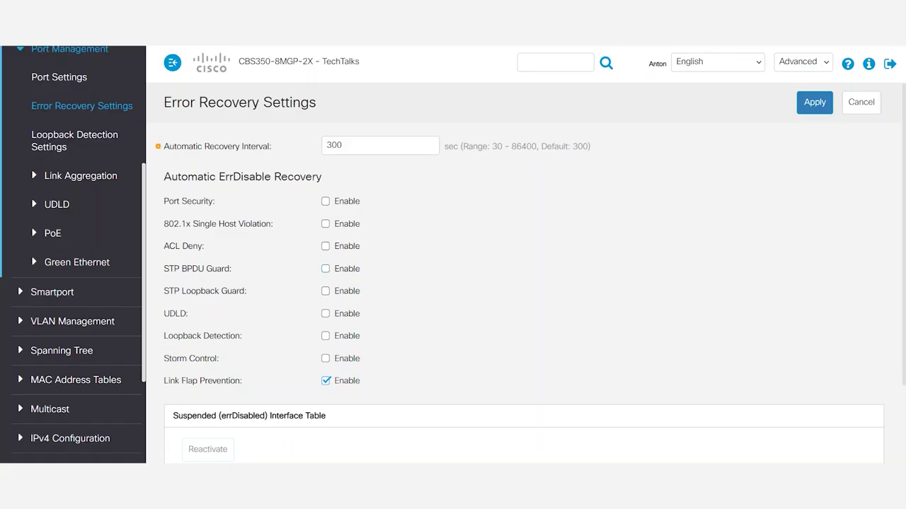